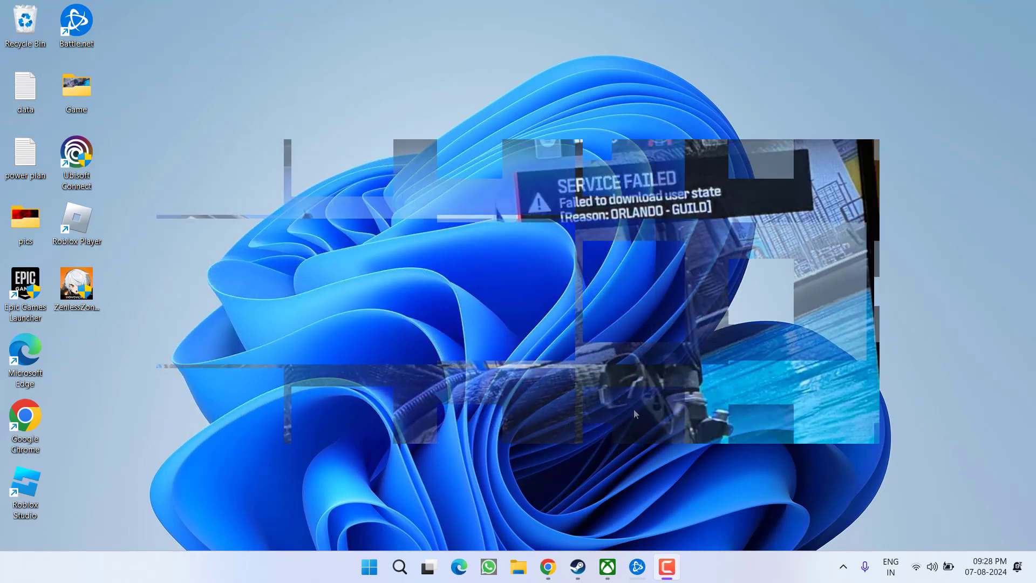
- Bring up the Battle.net launcher, open and dismiss its main menu, then minimize it
{"action": "left_click", "coordinate": [637, 566]}
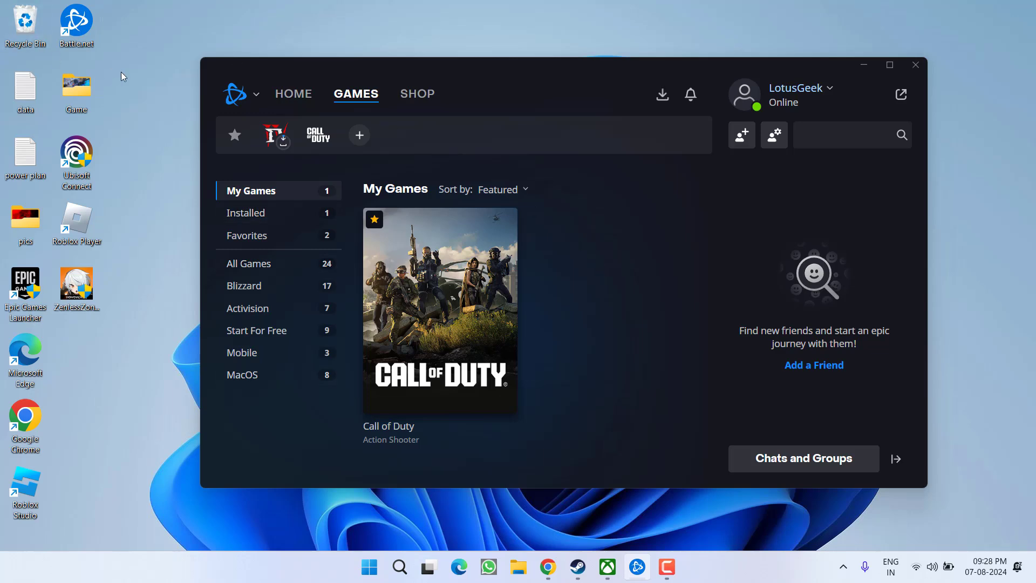
{"action": "left_click", "coordinate": [256, 96]}
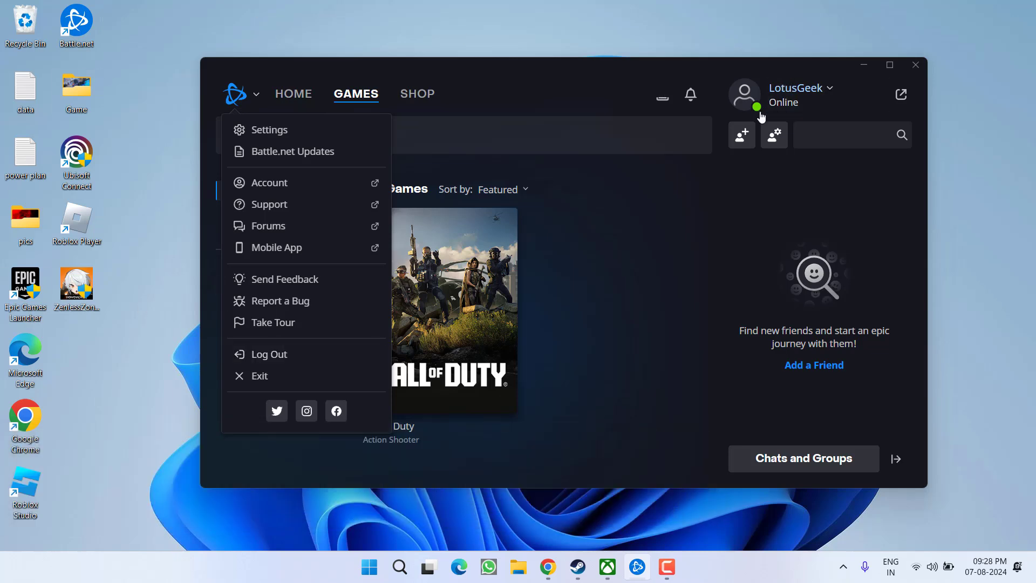
{"action": "left_click", "coordinate": [860, 69]}
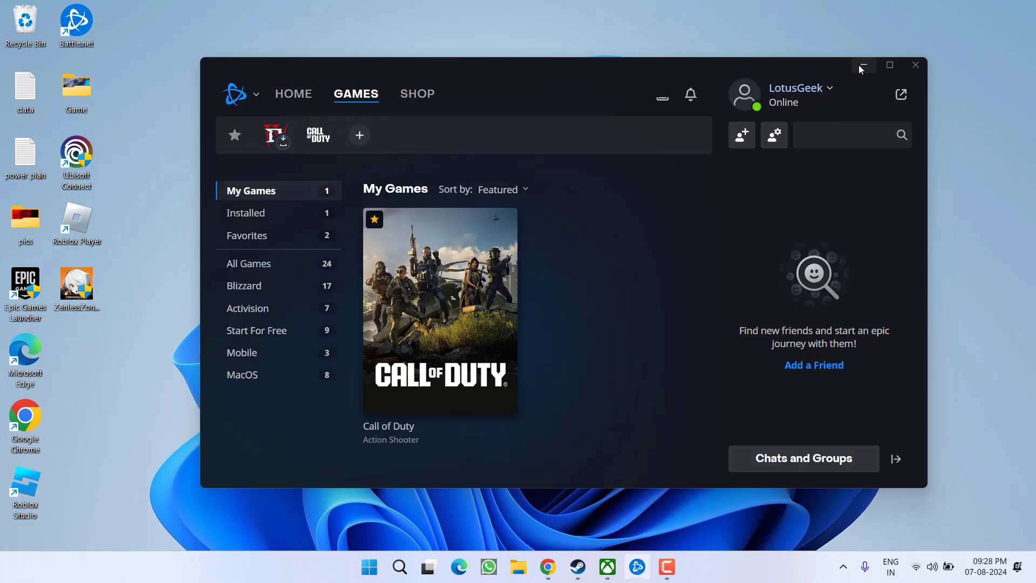
{"action": "left_click", "coordinate": [861, 70]}
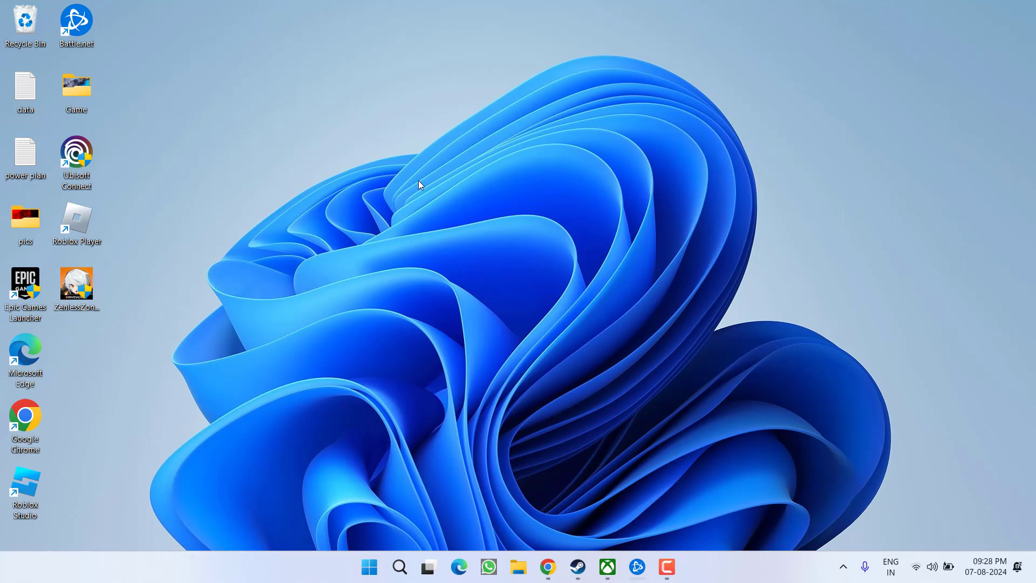
- Run ncpa.cpl from the Start menu's Run dialog to list the network adapters
{"action": "right_click", "coordinate": [369, 566]}
{"action": "left_click", "coordinate": [331, 486]}
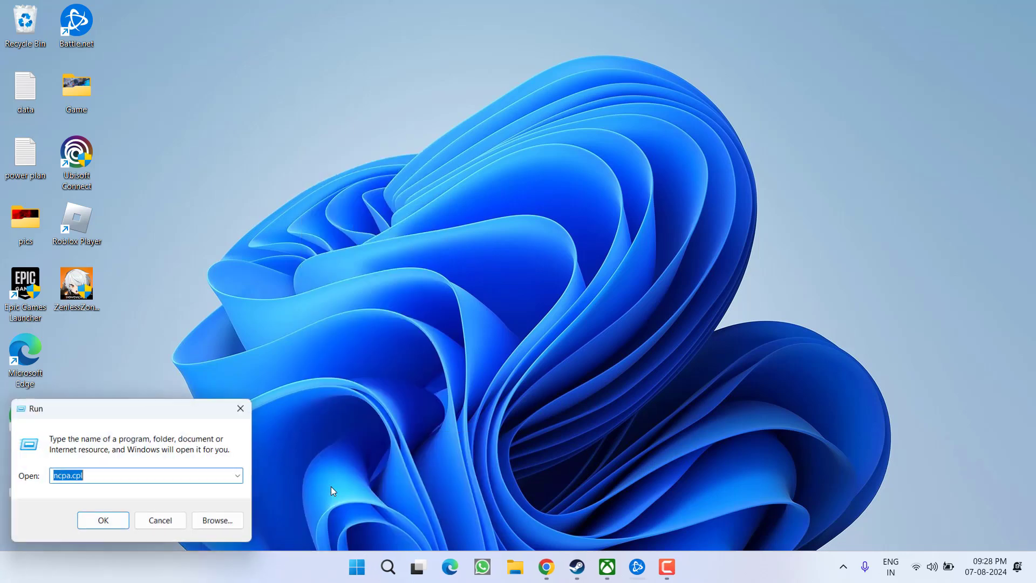
{"action": "type", "text": "nc"}
{"action": "key", "text": "Down"}
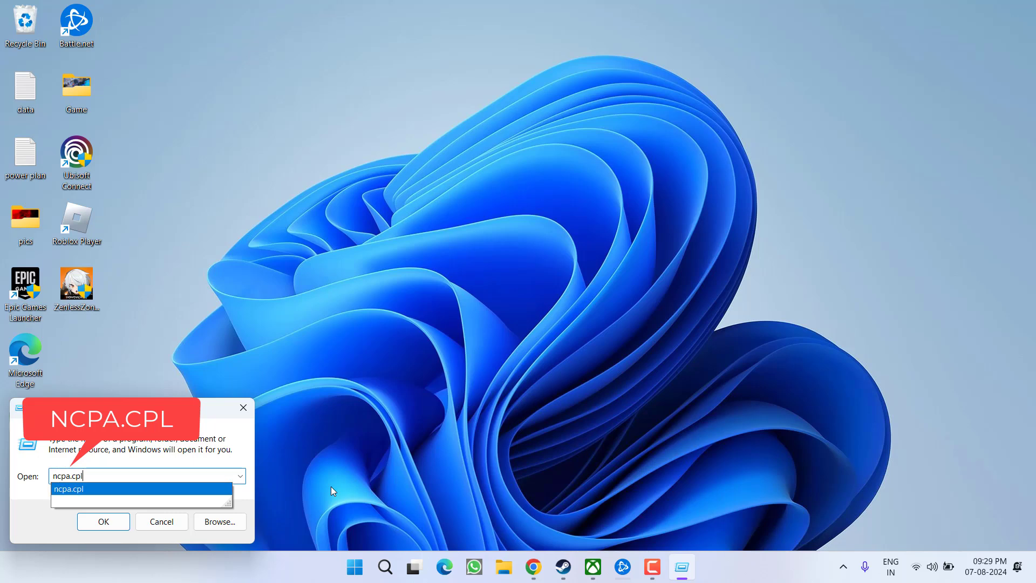
{"action": "key", "text": "Return"}
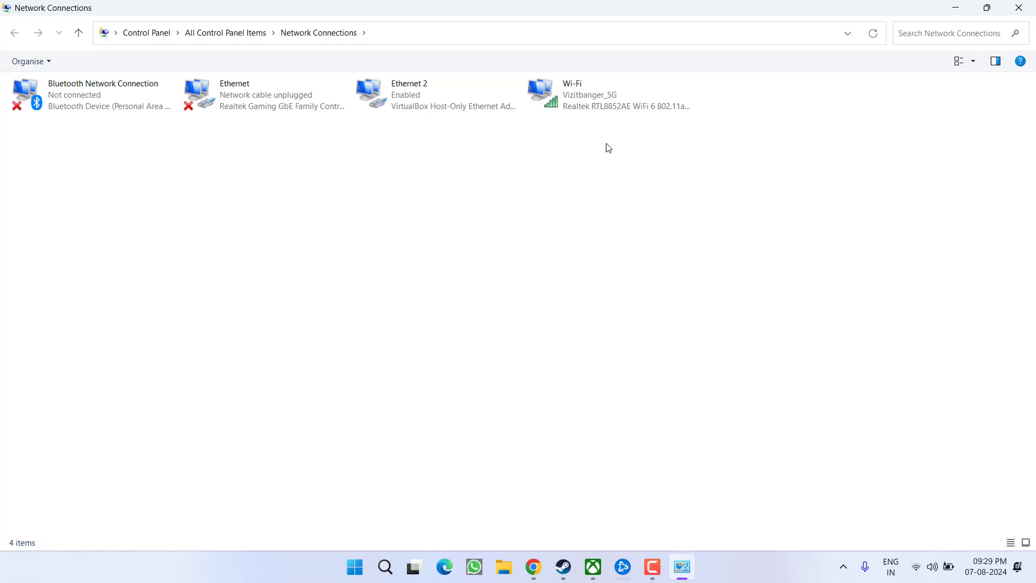
- Uncheck Internet Protocol Version 6 in Wi-Fi properties and open the IPv4 properties
{"action": "right_click", "coordinate": [569, 91]}
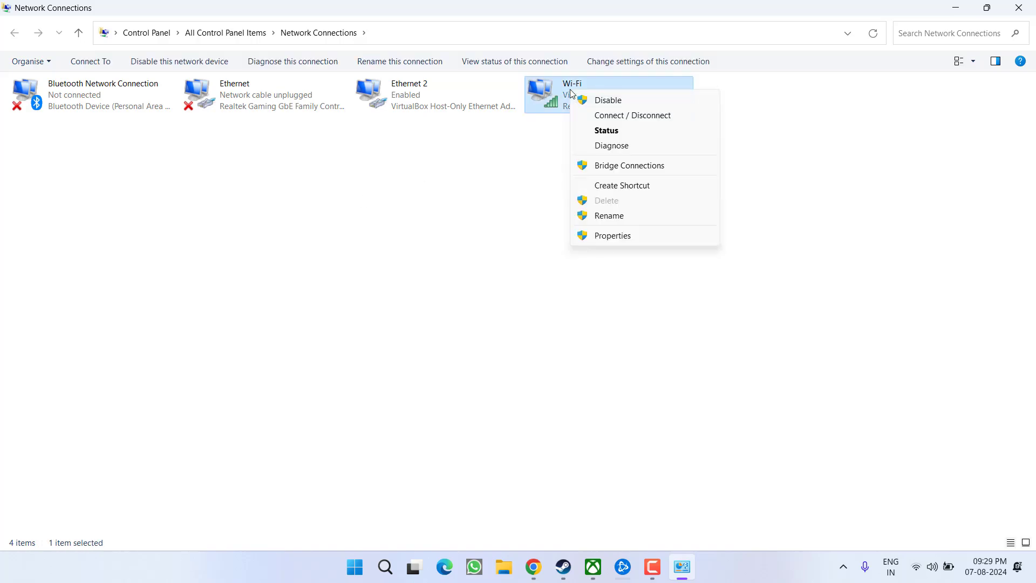
{"action": "left_click", "coordinate": [613, 238]}
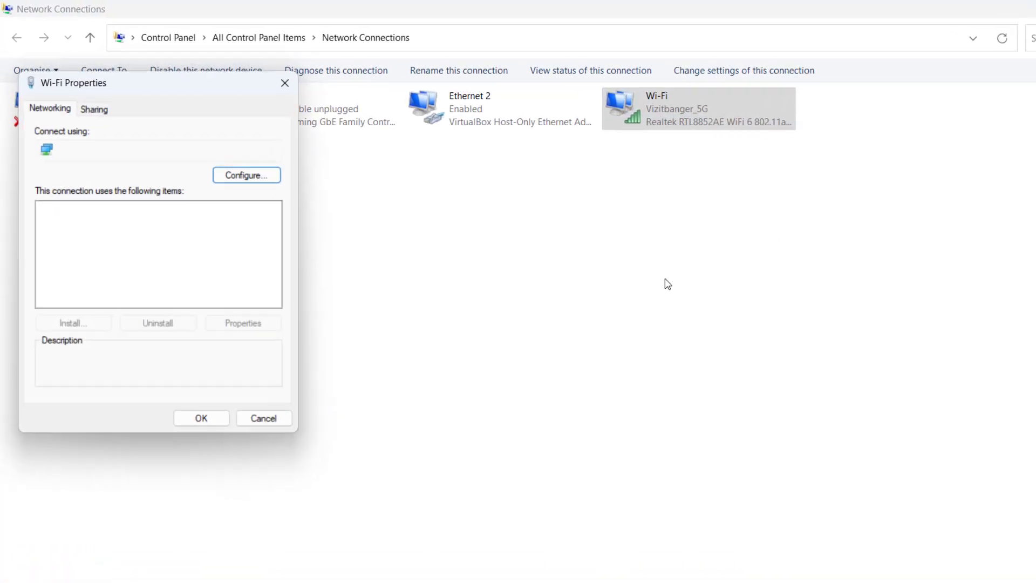
{"action": "left_click", "coordinate": [179, 346]}
{"action": "scroll", "coordinate": [179, 343], "scroll_direction": "down", "scroll_amount": 1}
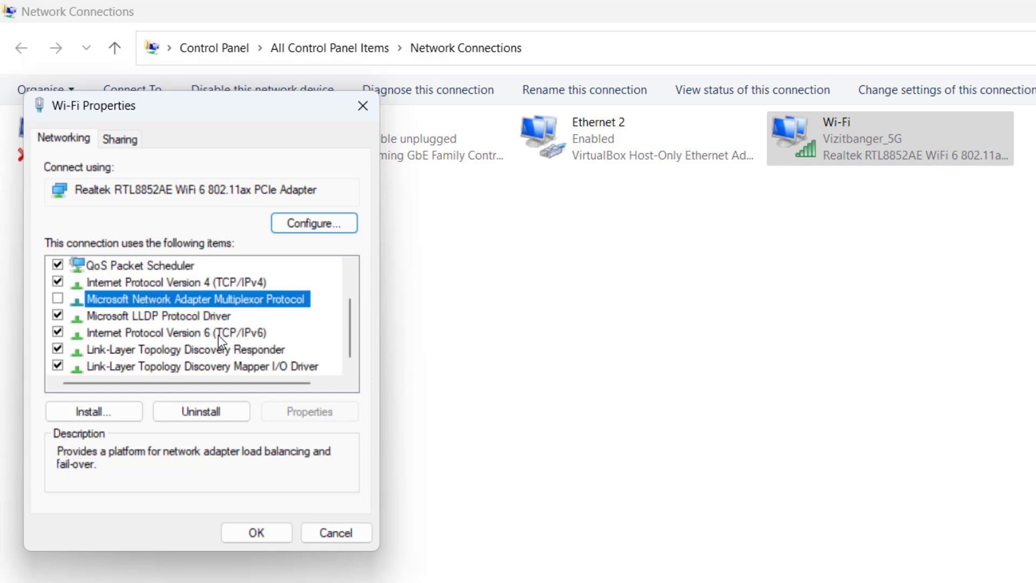
{"action": "left_click", "coordinate": [257, 334]}
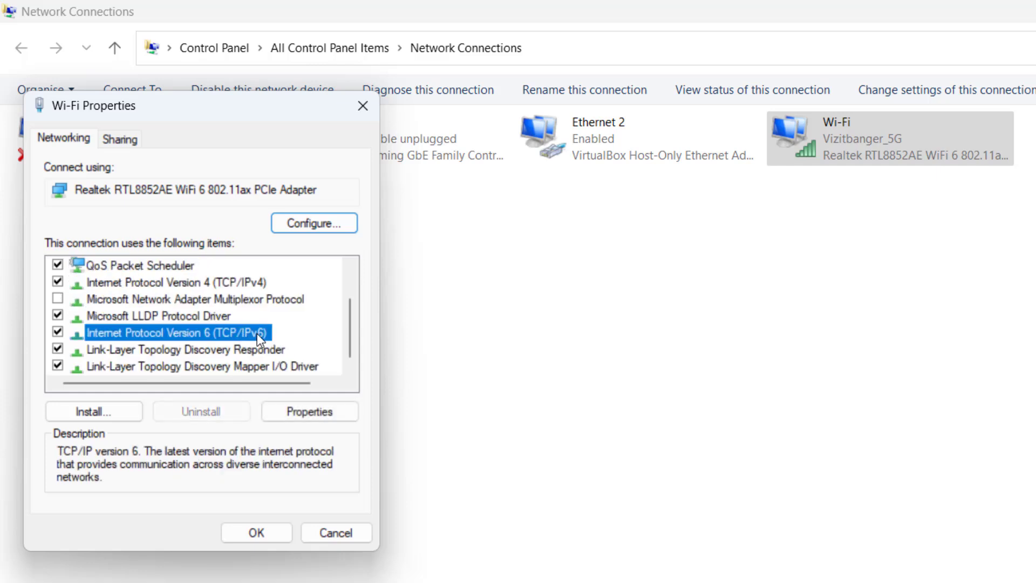
{"action": "left_click", "coordinate": [57, 332]}
{"action": "left_click", "coordinate": [262, 286]}
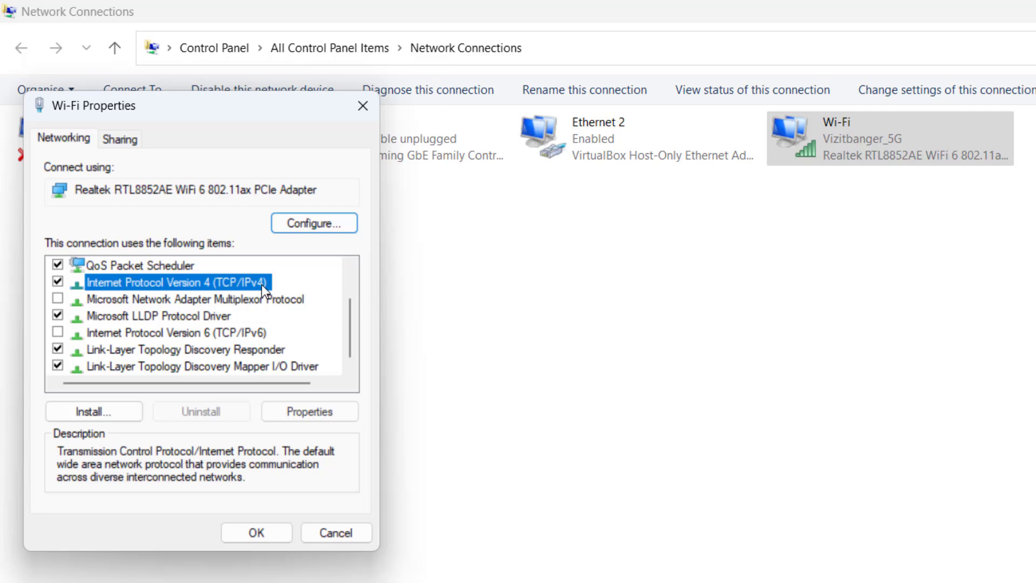
{"action": "left_click", "coordinate": [331, 416]}
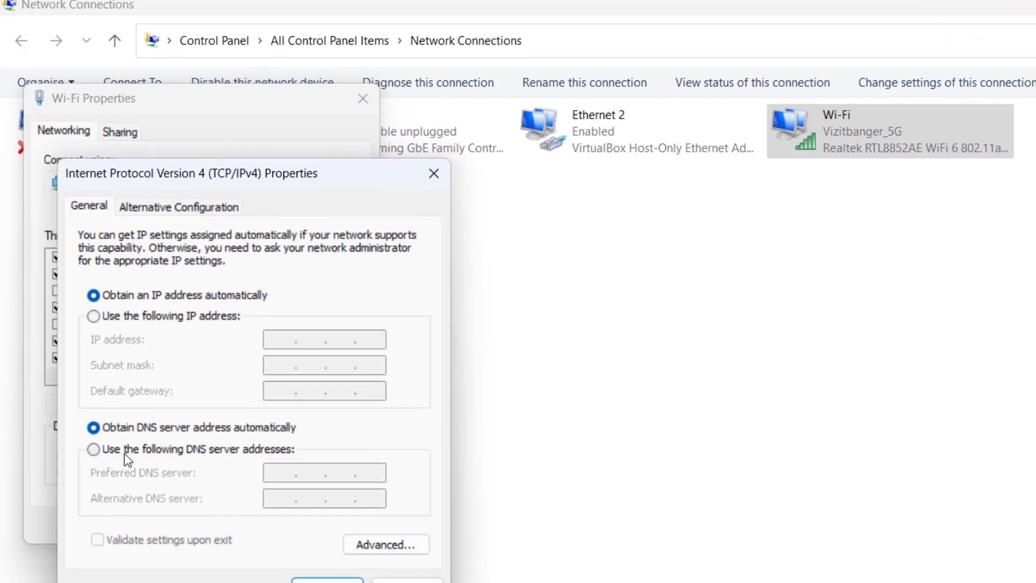
- Enter DNS servers 1.1.1.1 and 1.0.0.1 for Wi-Fi IPv4 and save with OK
{"action": "left_click", "coordinate": [237, 366]}
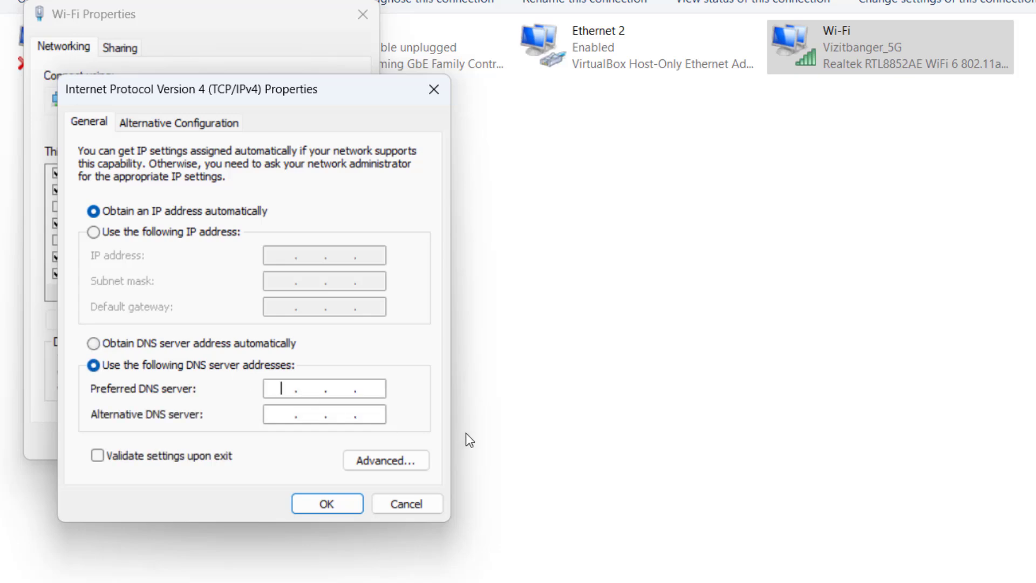
{"action": "type", "text": "1.1.1"}
{"action": "type", "text": ".1"}
{"action": "type", "text": "1.0.0.1"}
{"action": "left_click", "coordinate": [332, 497]}
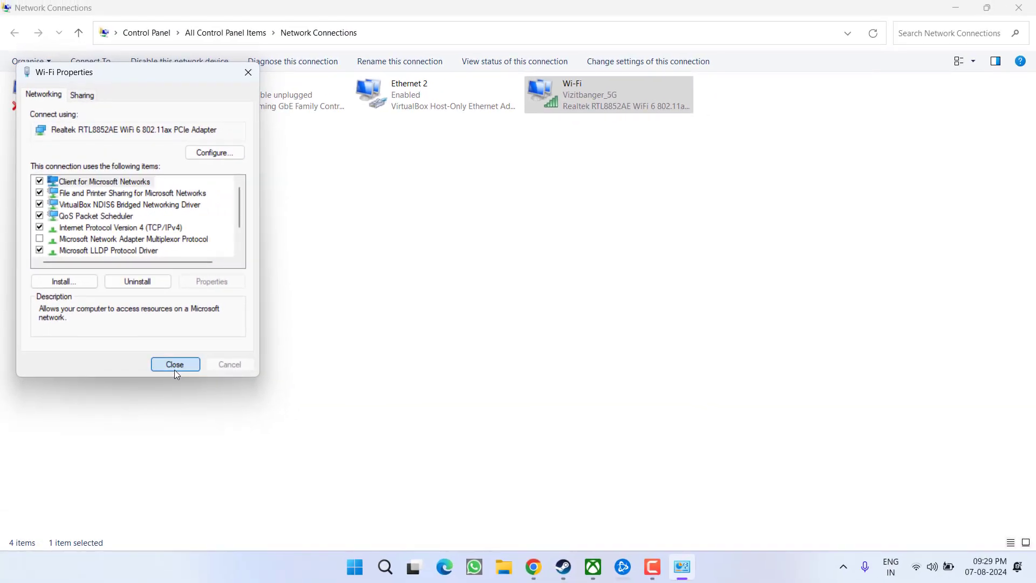
- Close the Wi-Fi properties and start Command Prompt as administrator
{"action": "left_click", "coordinate": [177, 365]}
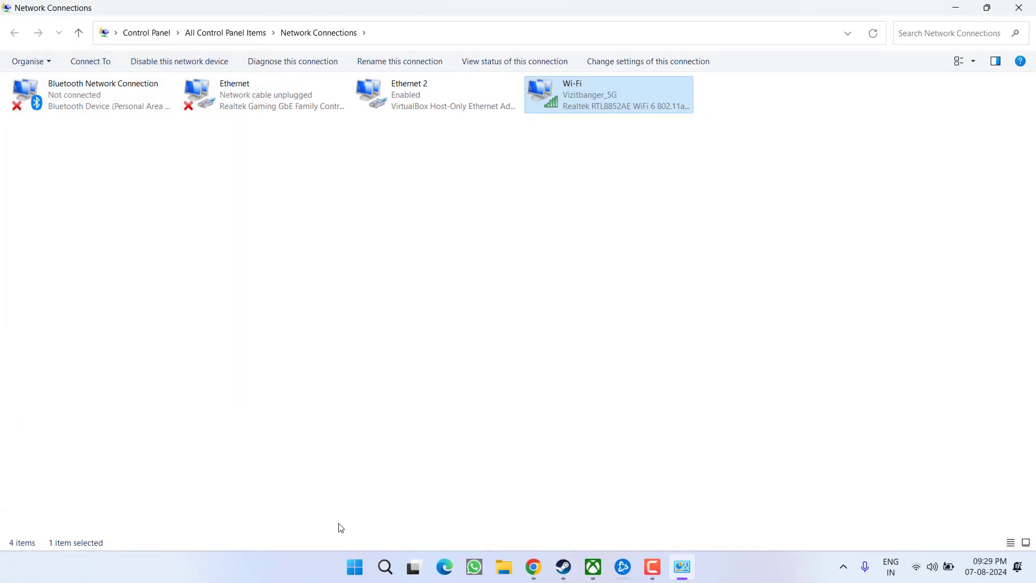
{"action": "left_click", "coordinate": [355, 566]}
{"action": "type", "text": "cmd"}
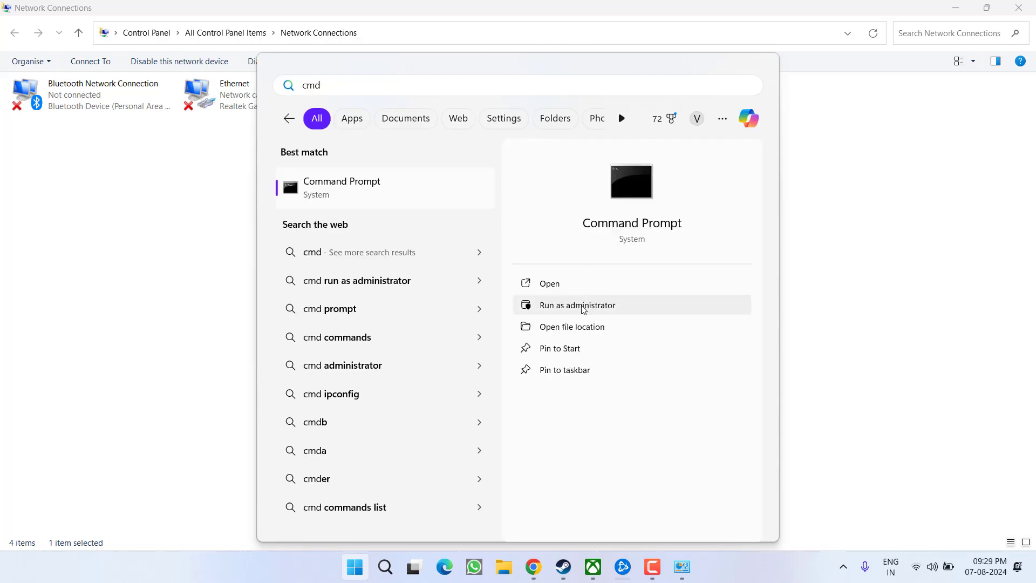
{"action": "left_click", "coordinate": [578, 306]}
{"action": "left_click", "coordinate": [447, 387]}
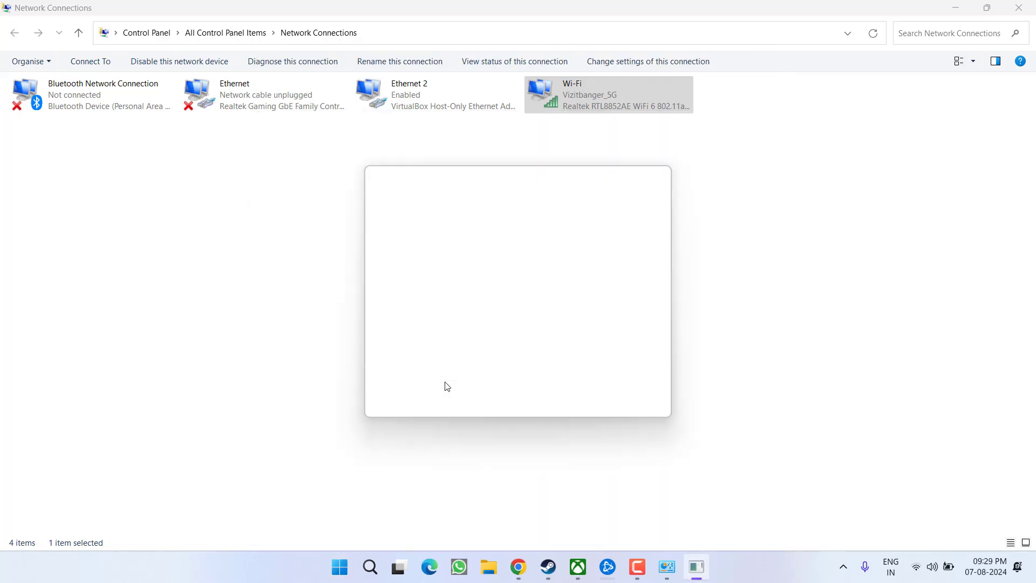
- Run ipconfig /flushdns, then close the Command Prompt
{"action": "type", "text": "ip"}
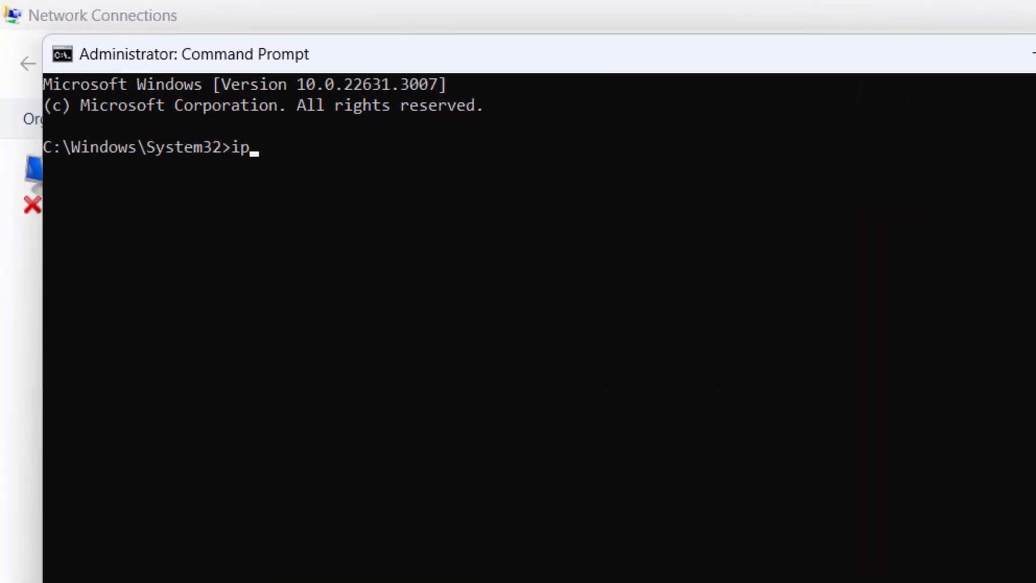
{"action": "type", "text": "config /f"}
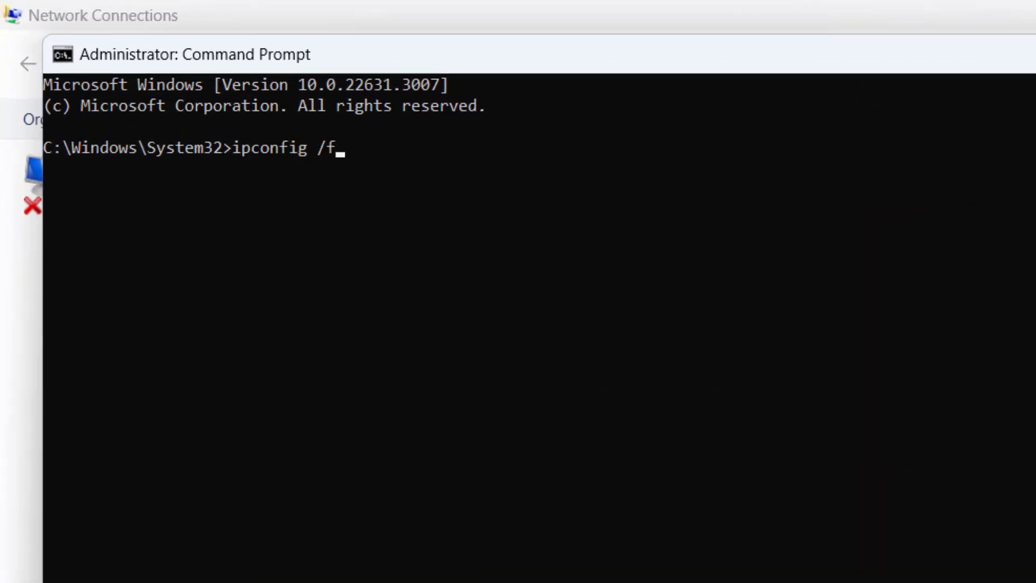
{"action": "type", "text": "lushdns"}
{"action": "key", "text": "Return"}
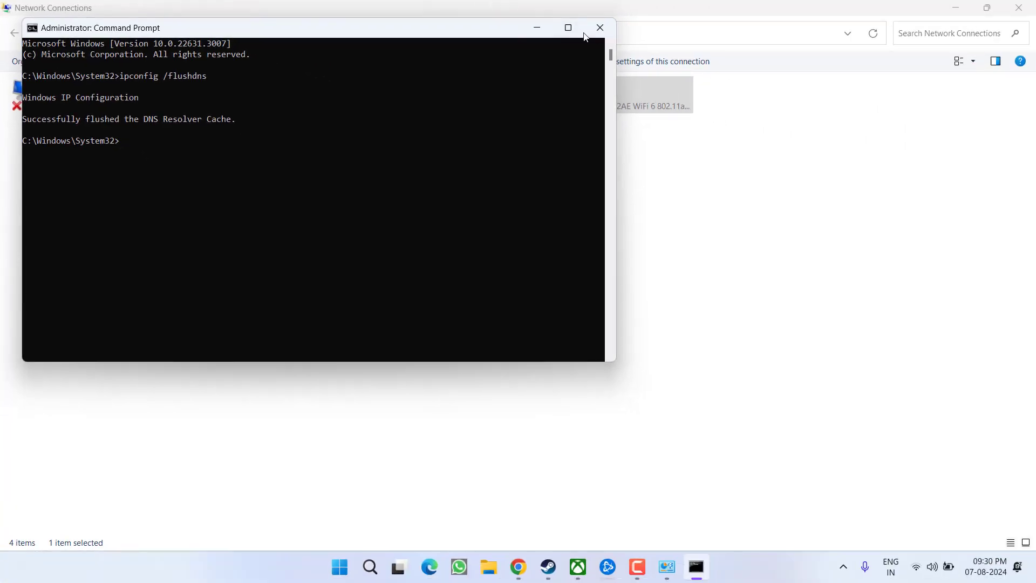
{"action": "left_click", "coordinate": [595, 25]}
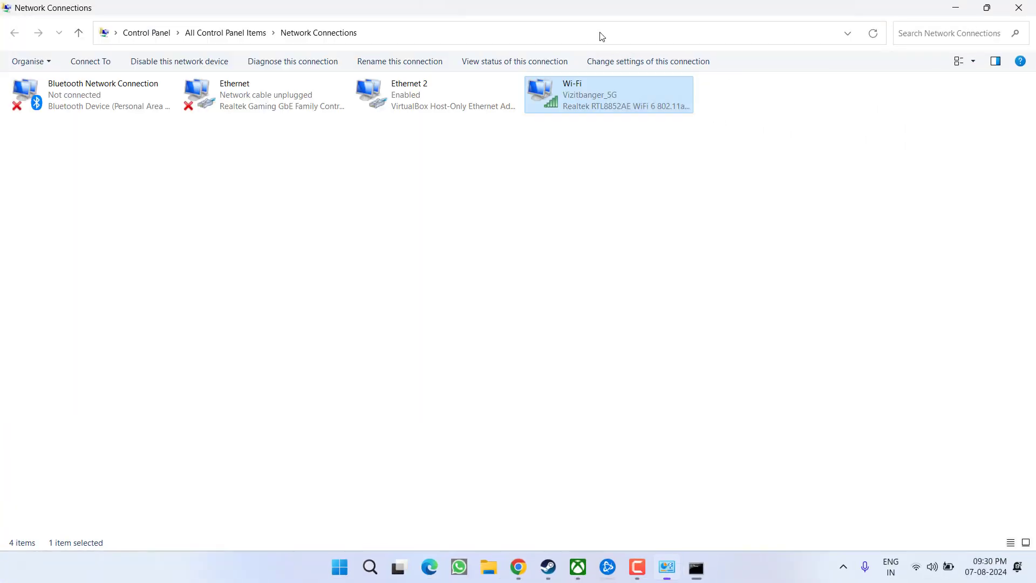
- Close Network Connections, relaunch Battle.net from its desktop shortcut, and minimize it
{"action": "key", "text": "alt+F4"}
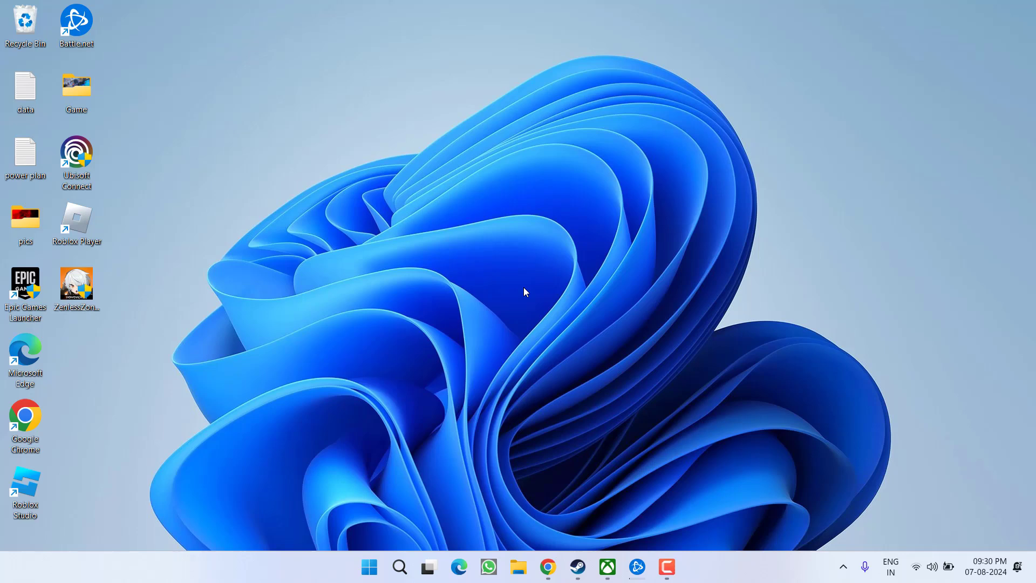
{"action": "left_click", "coordinate": [636, 561]}
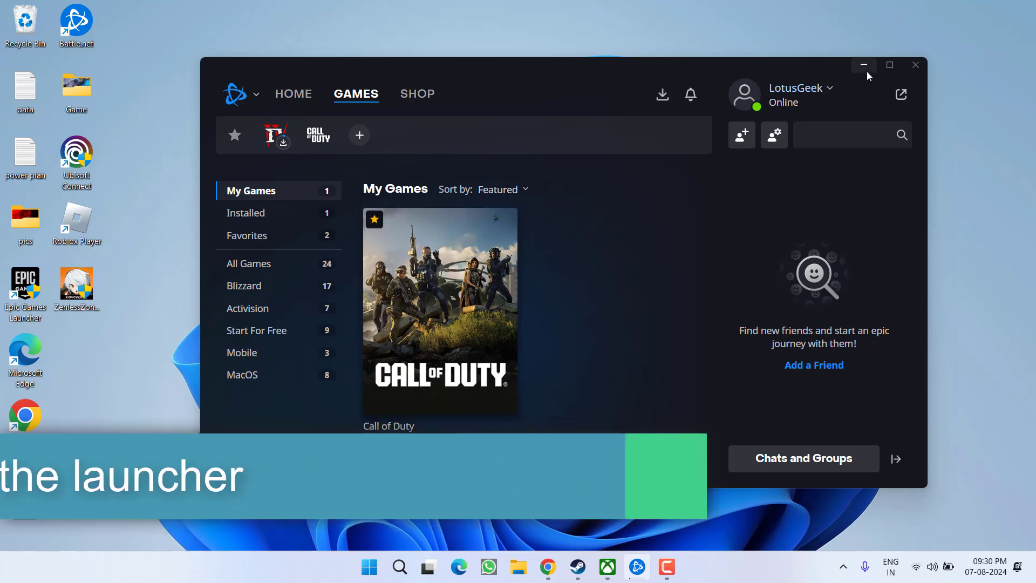
{"action": "left_click", "coordinate": [863, 64]}
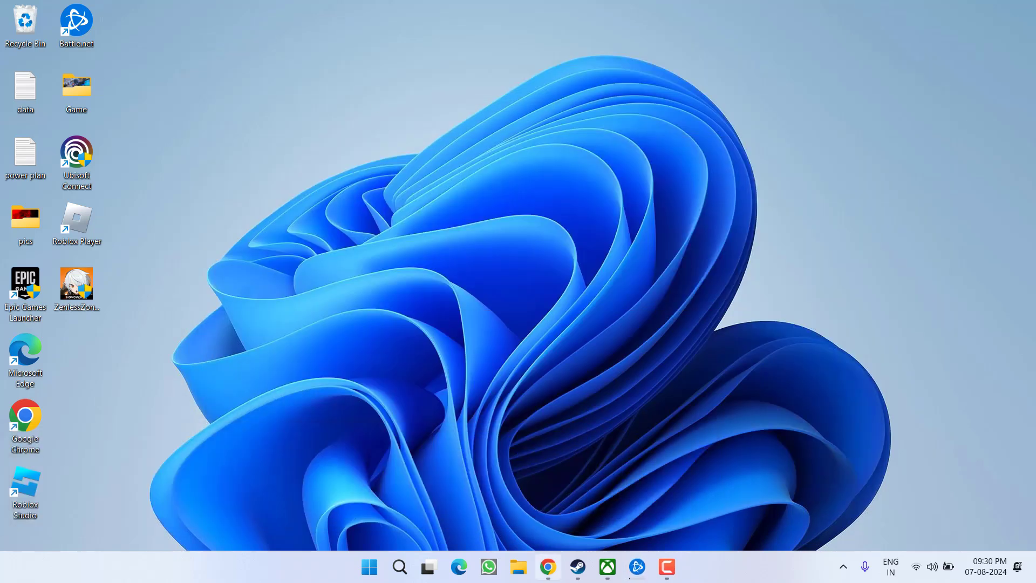
{"action": "left_click", "coordinate": [547, 567]}
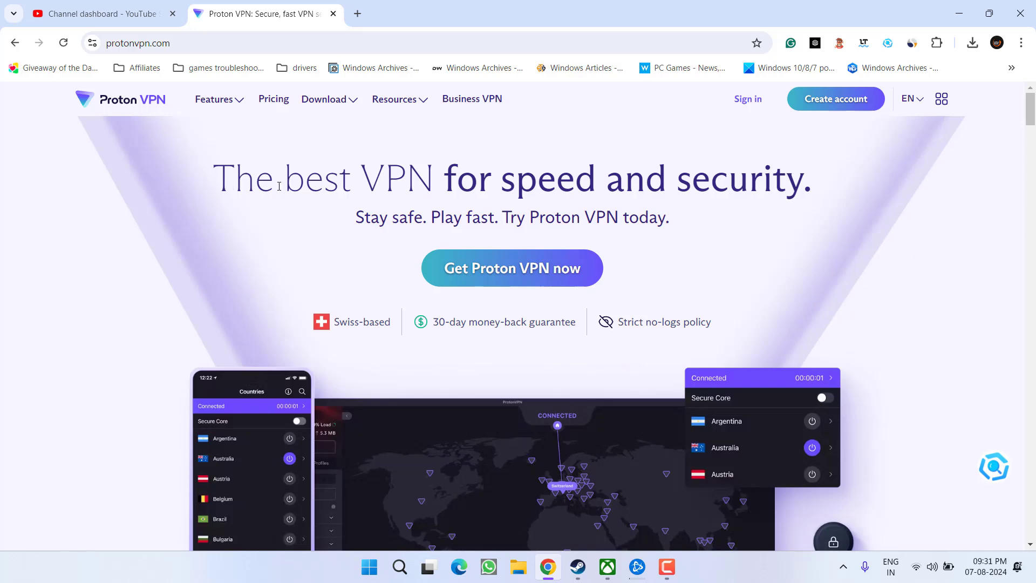
{"action": "left_click_drag", "start_coordinate": [236, 178], "coordinate": [767, 234]}
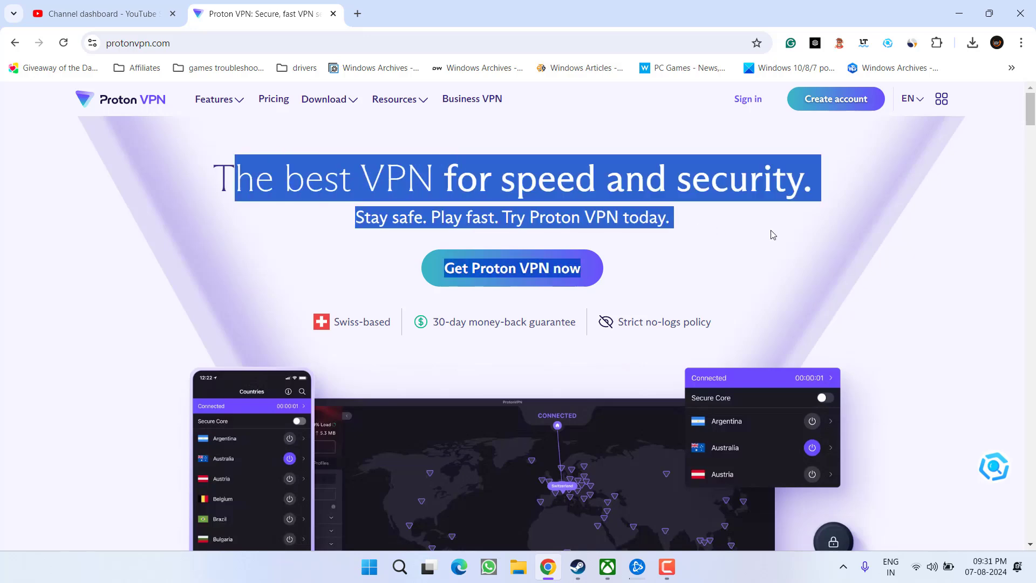
{"action": "left_click", "coordinate": [958, 13]}
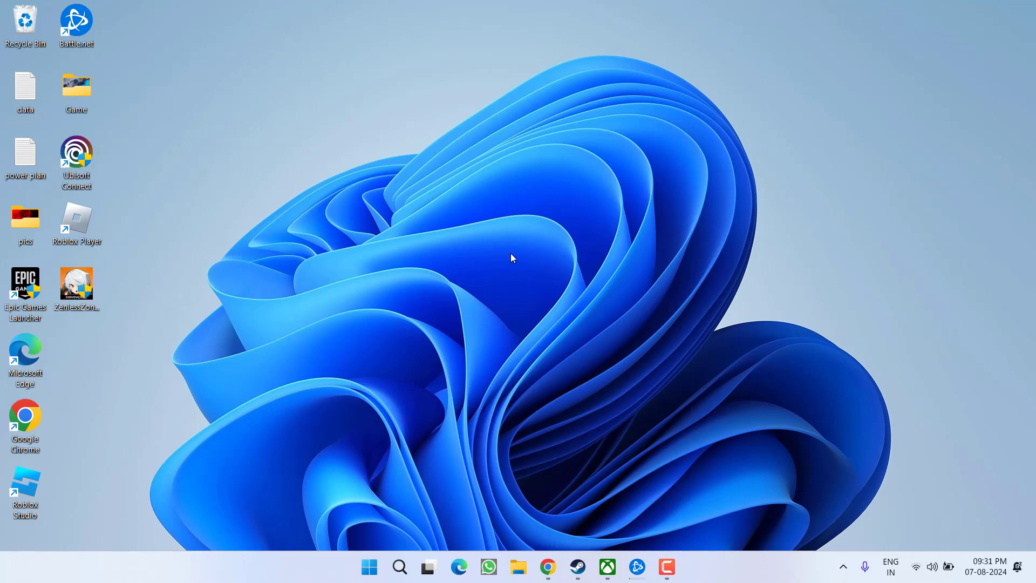
- Turn the WiFi toggle Off on the Network & internet page of Settings
{"action": "key", "text": "super+i"}
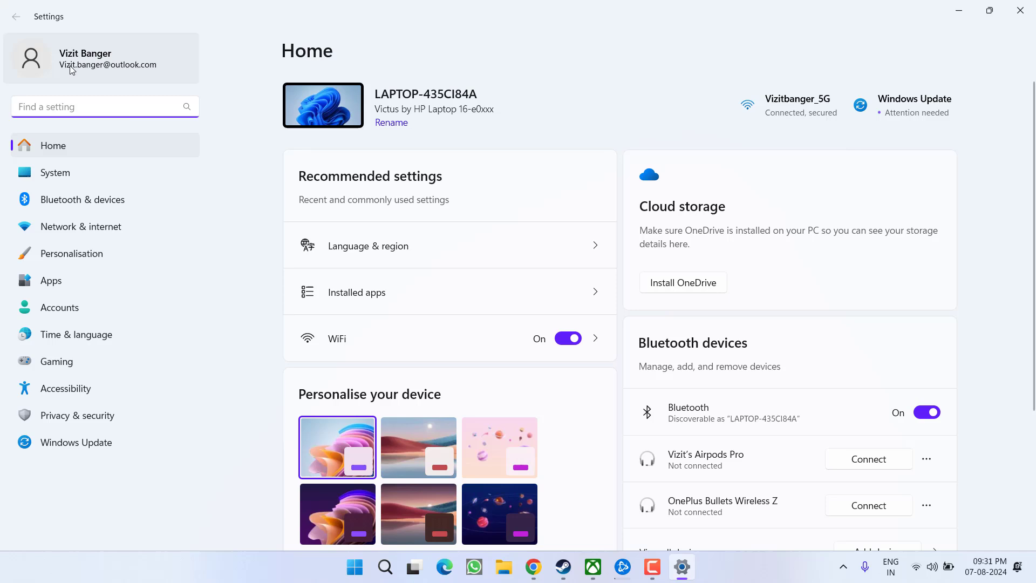
{"action": "left_click", "coordinate": [81, 234]}
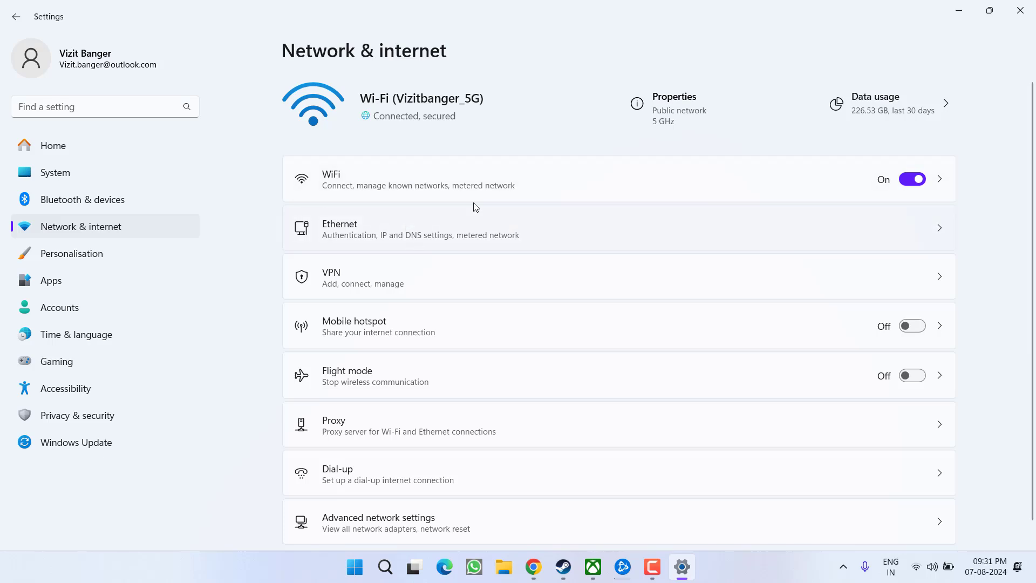
{"action": "left_click", "coordinate": [911, 179]}
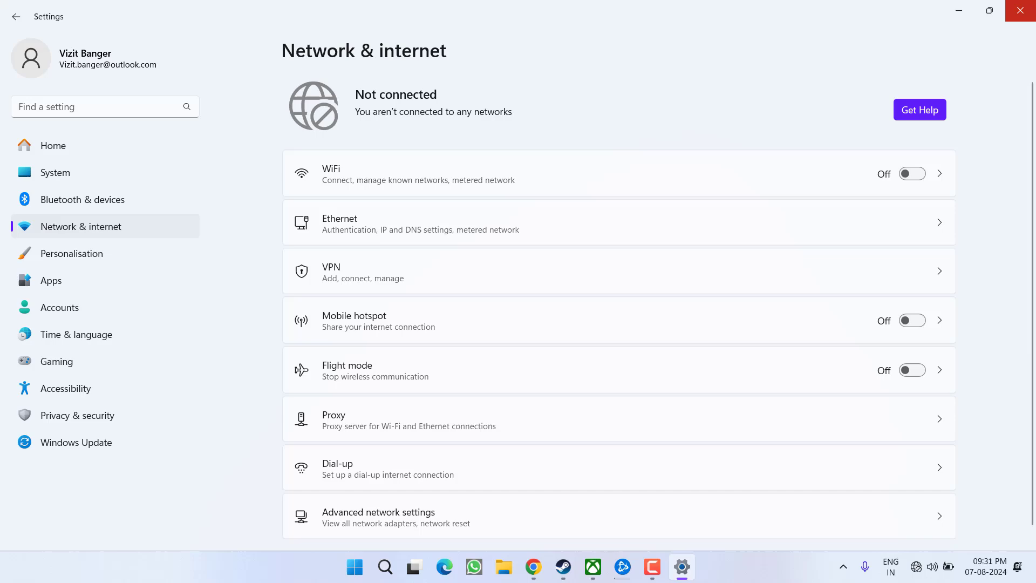
- Close the Windows Settings window
{"action": "left_click", "coordinate": [1019, 10]}
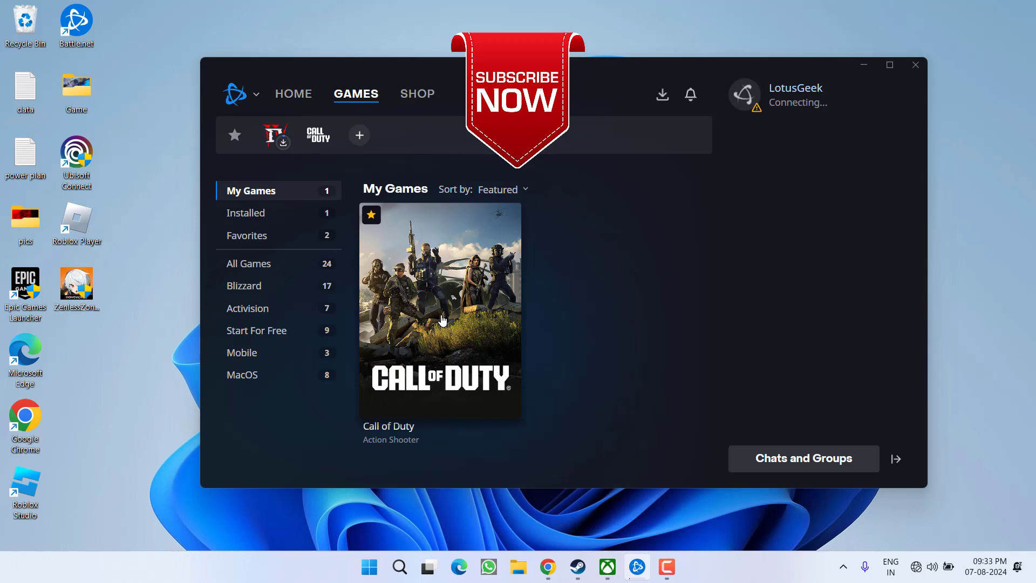
- Minimize the Battle.net launcher window
{"action": "left_click", "coordinate": [863, 64]}
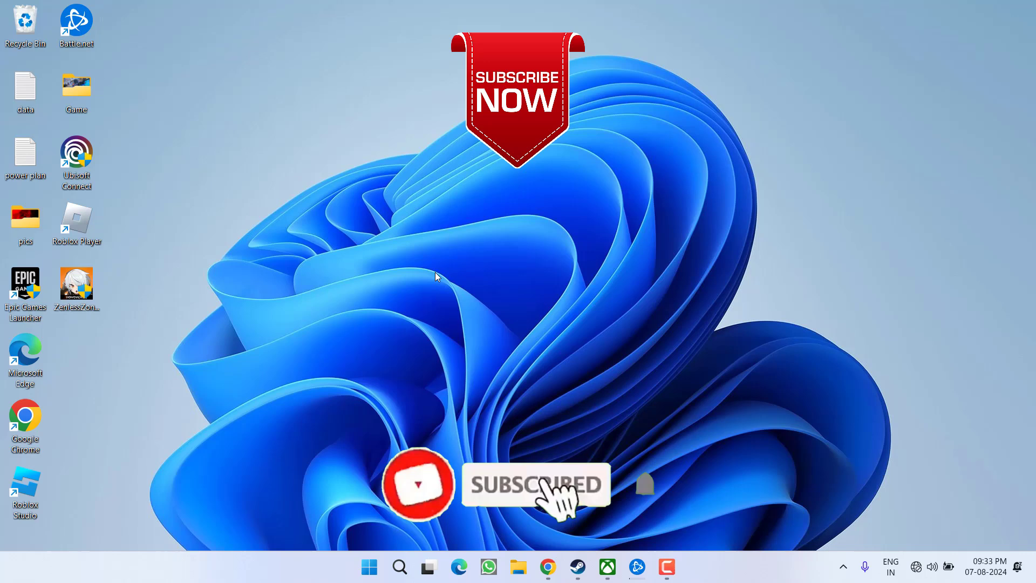